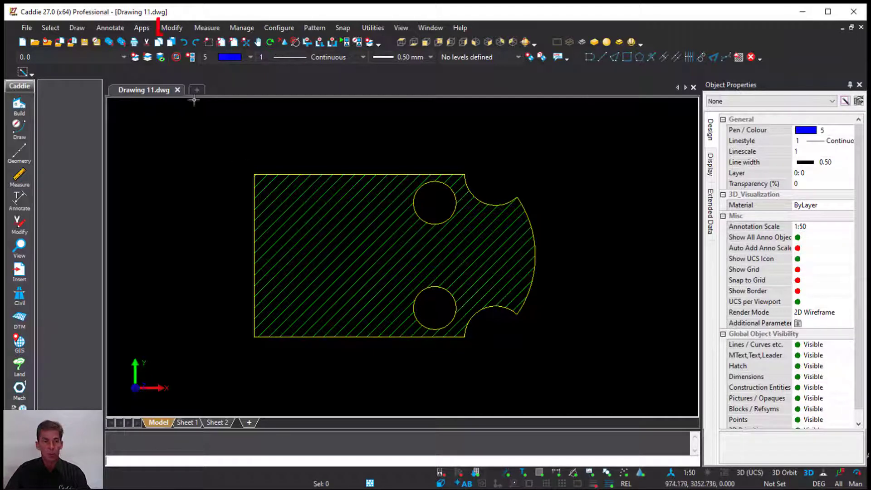
click(173, 29)
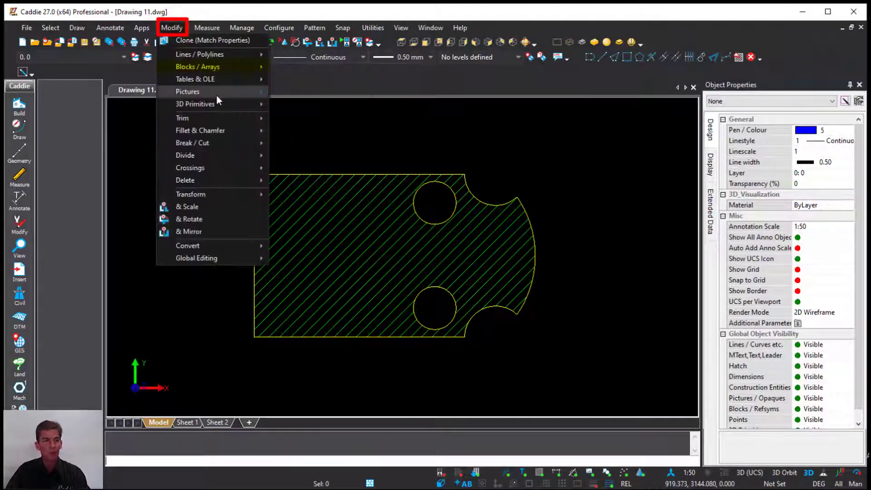
mouse_move(216, 66)
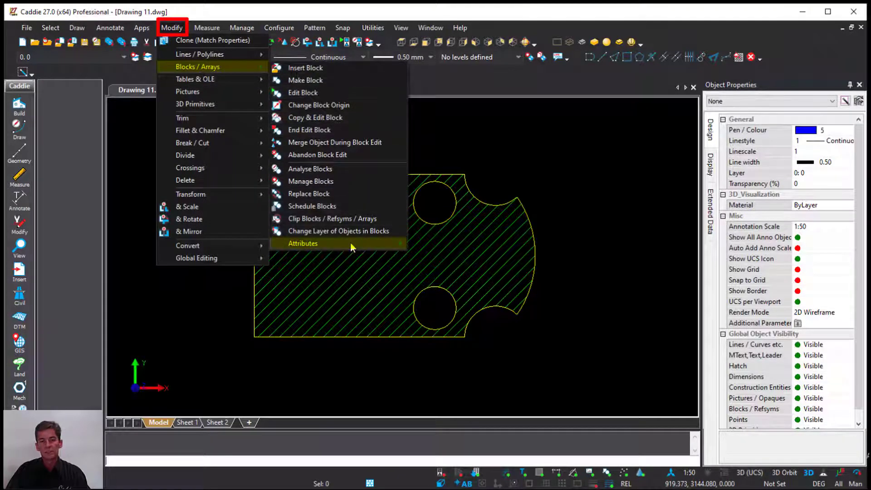
mouse_move(350, 243)
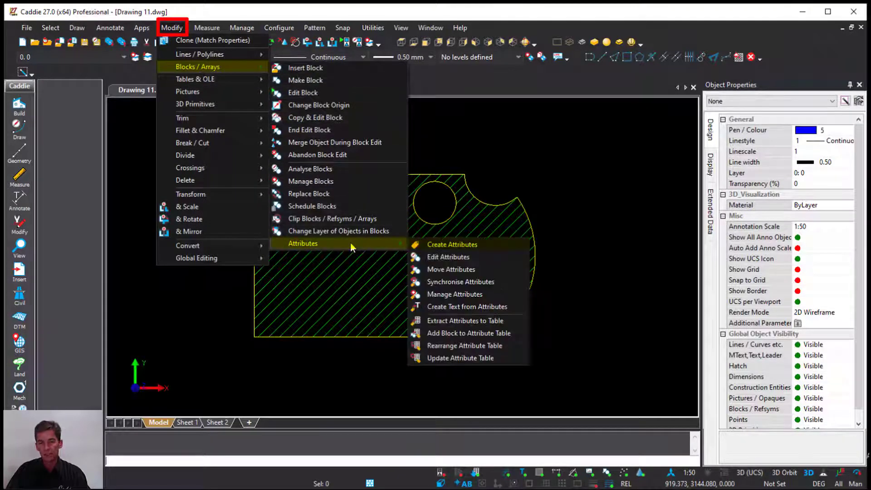
click(473, 245)
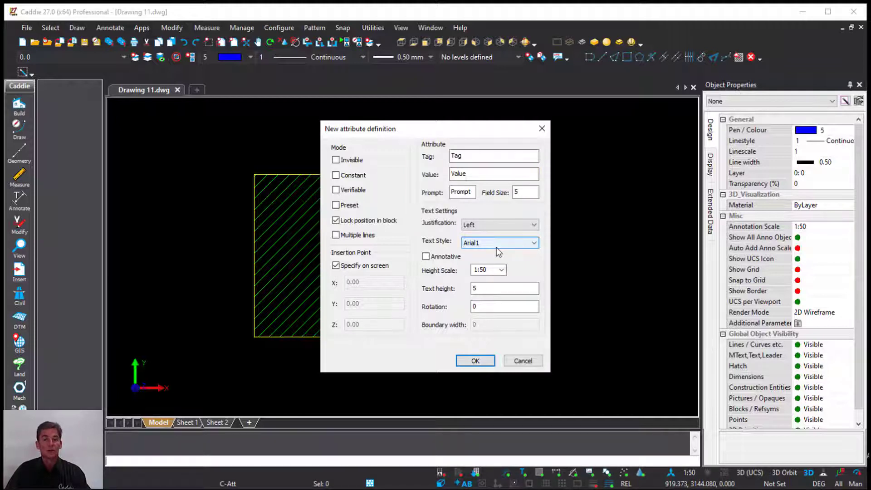
key(Escape)
Step: Create a new text style named "attribute" from the text parameter settings
click(20, 196)
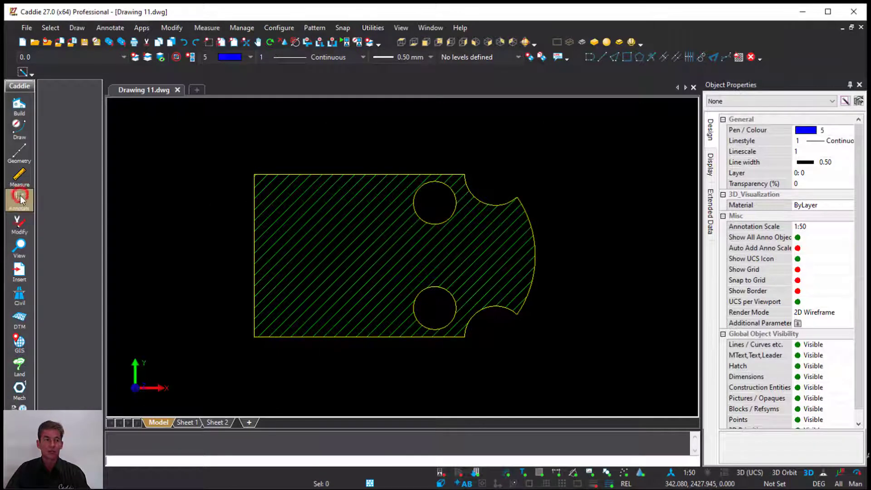
click(58, 107)
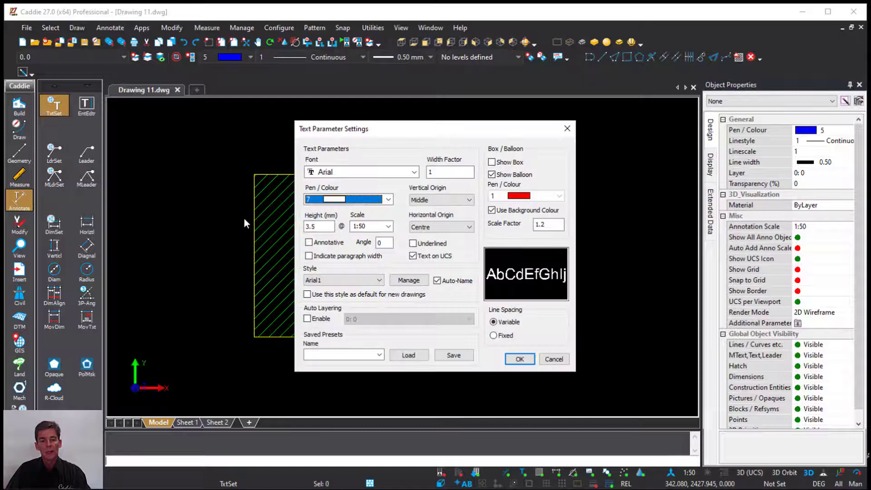
click(409, 280)
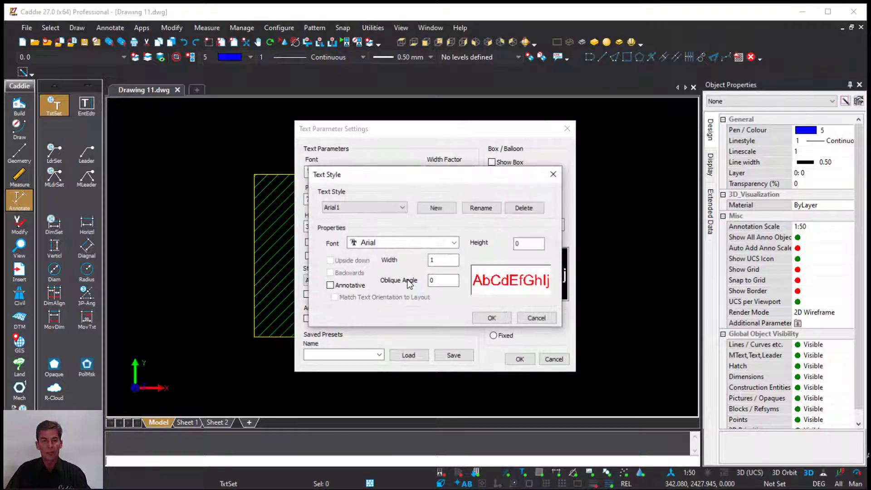
click(434, 208)
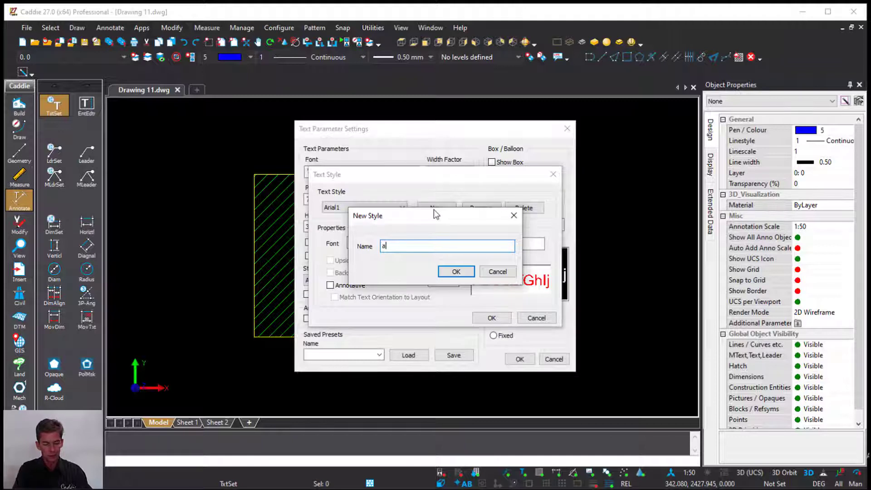
text(attribute)
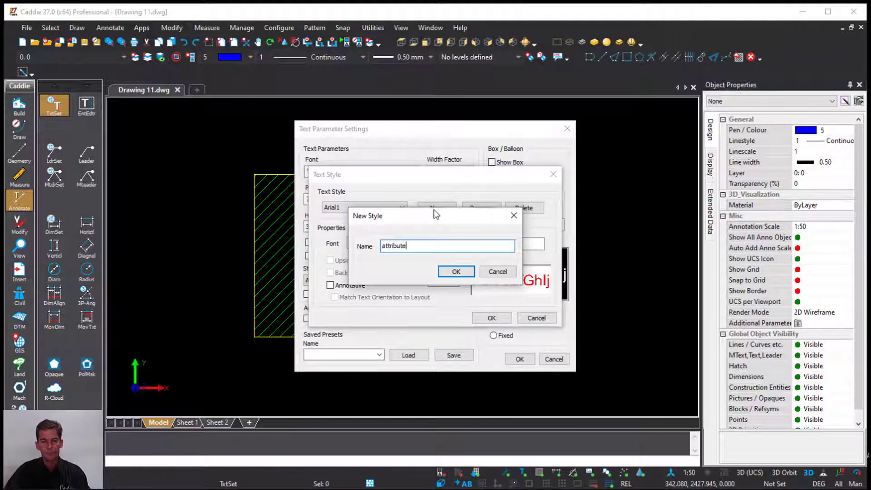
click(456, 271)
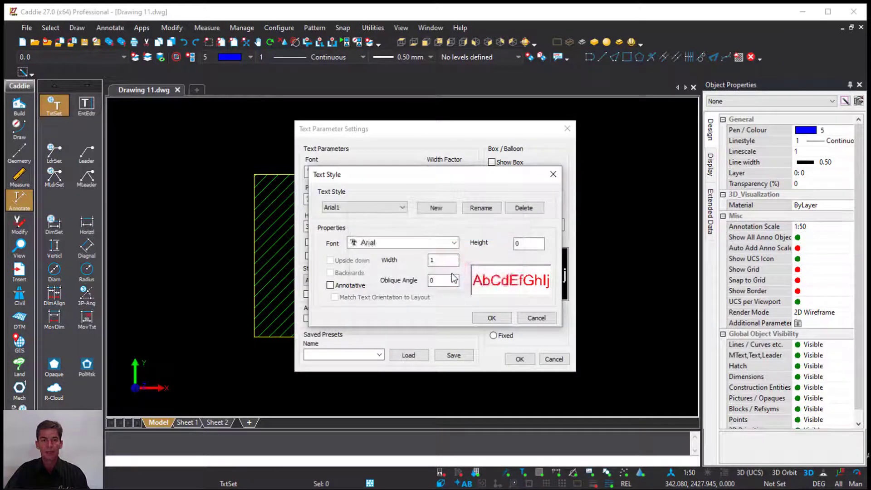
Step: Give the attribute text style the AR BLANCA font, make it annotative with text orientation matched to layout, and accept the text settings
click(453, 243)
click(397, 327)
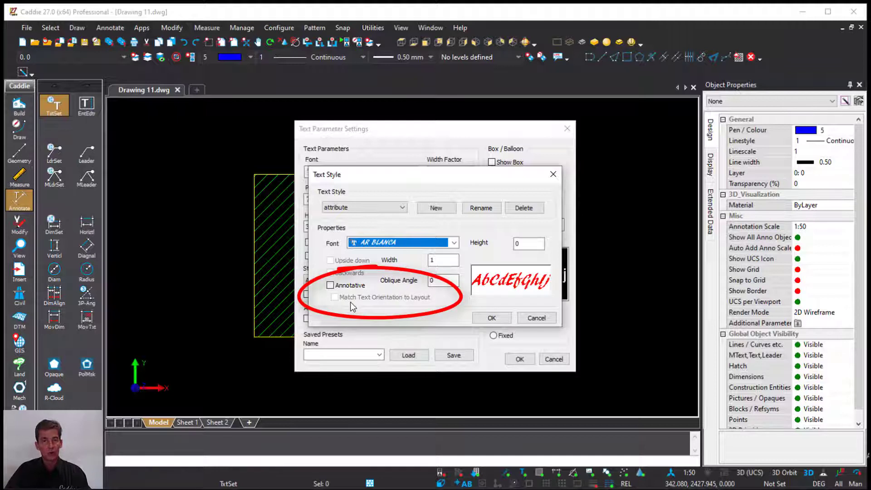
click(330, 286)
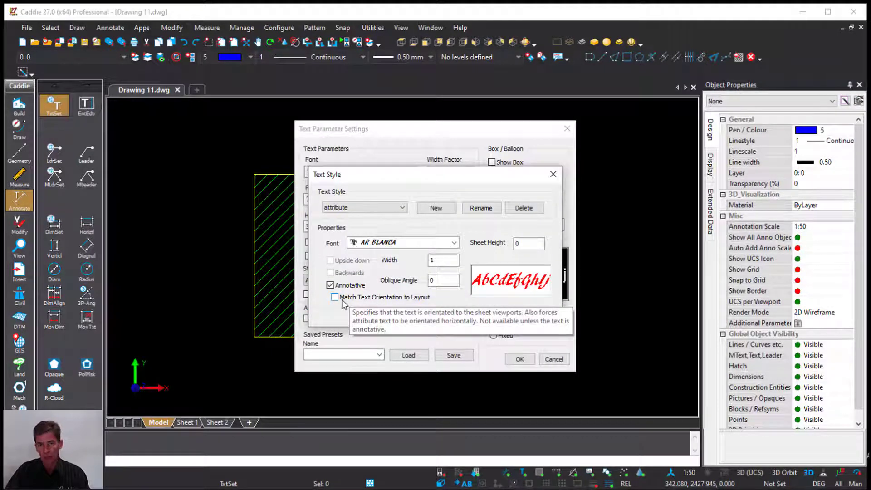
click(336, 299)
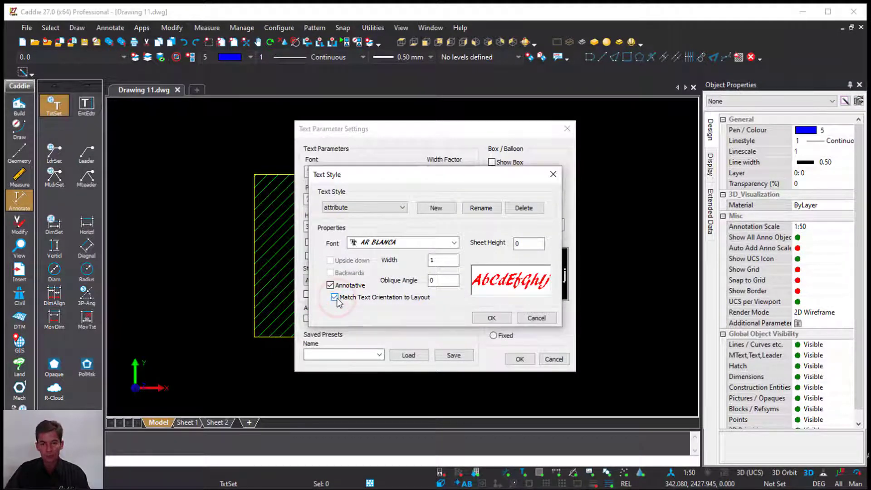
click(484, 318)
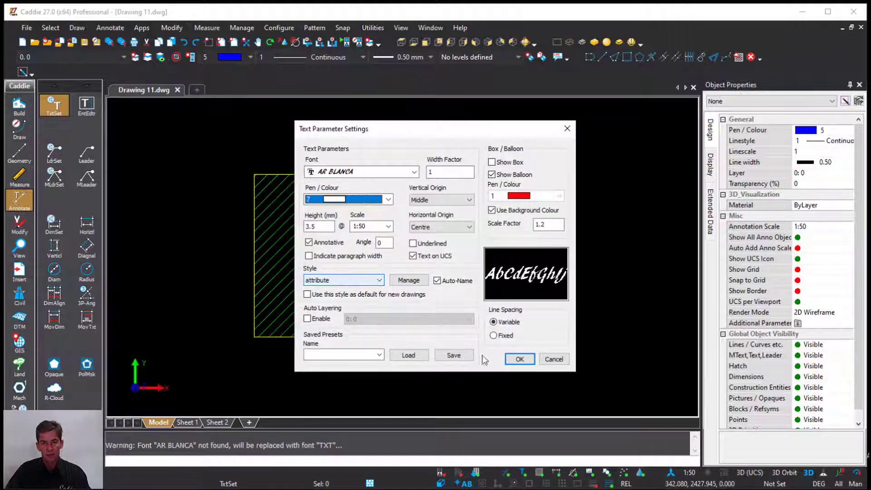
click(519, 358)
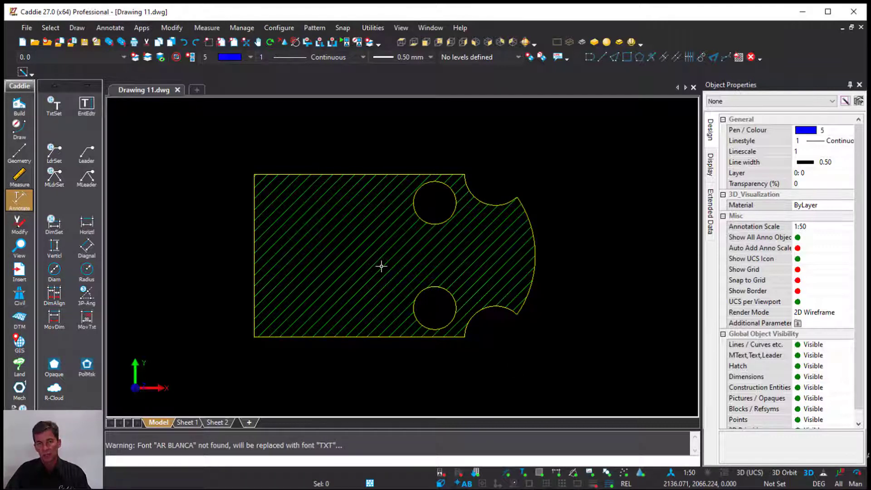
Step: Start a new attribute definition with Preset mode enabled and the prompt "part no"
right_click(384, 235)
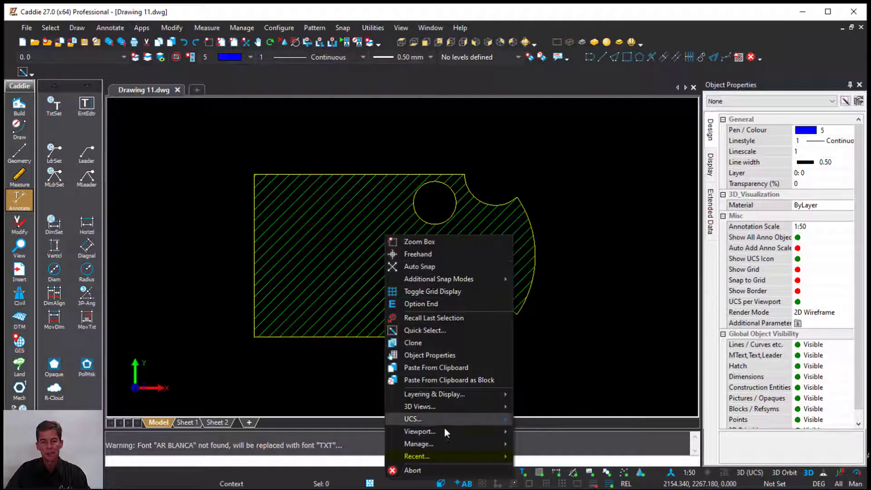
mouse_move(460, 456)
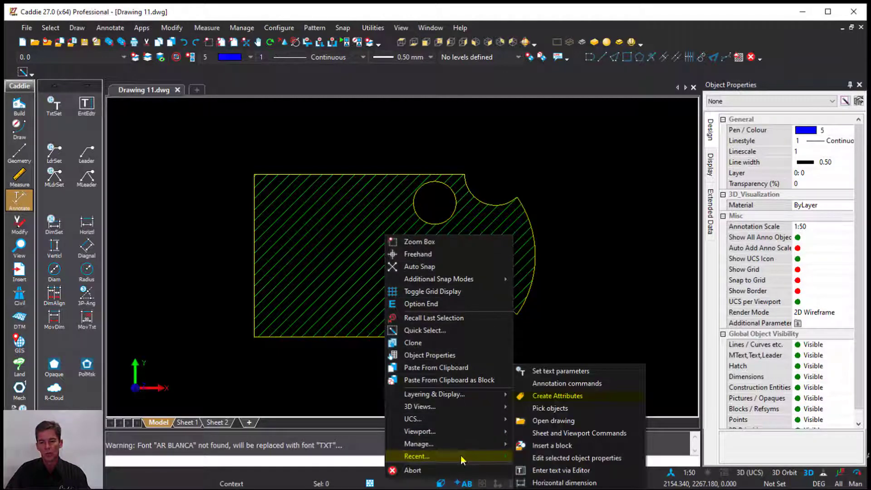
click(563, 393)
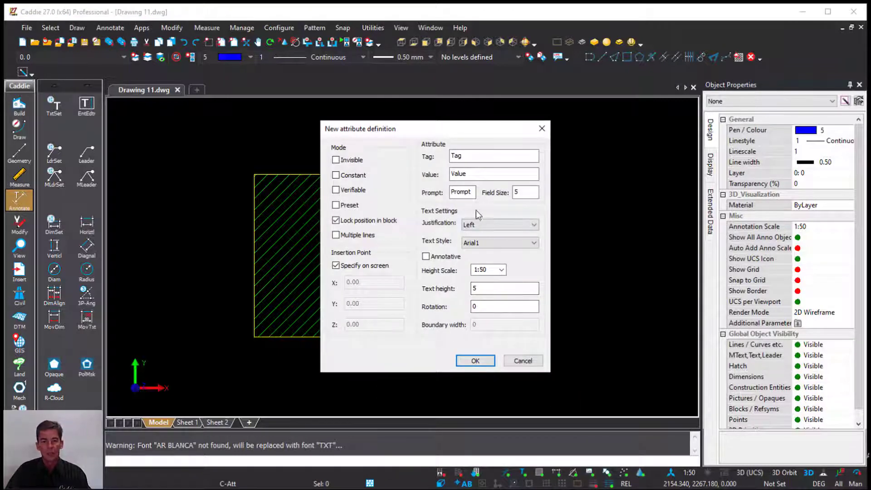
click(335, 206)
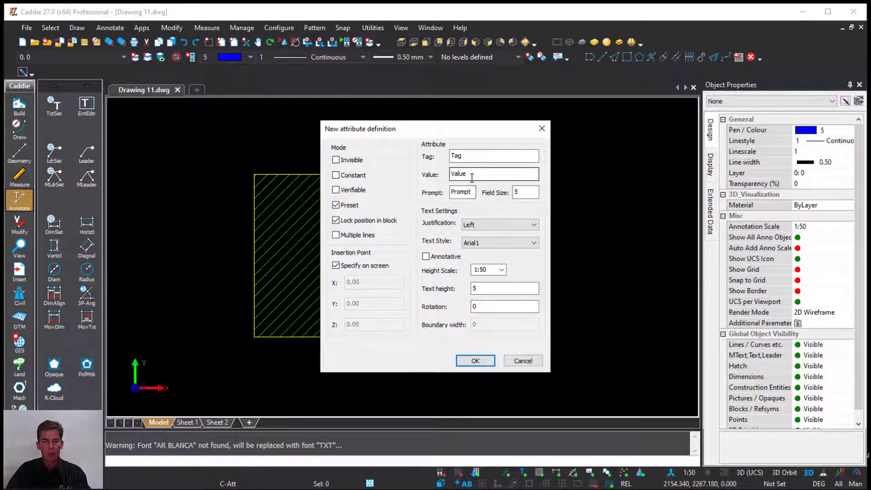
double_click(474, 191)
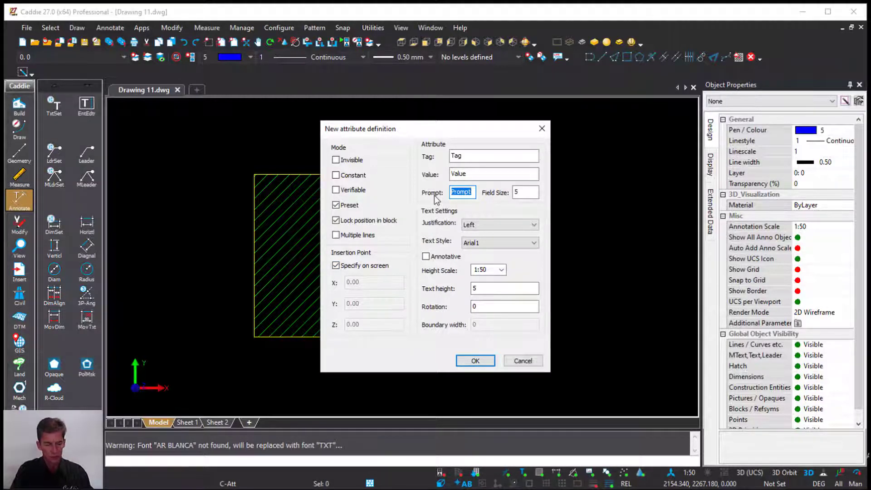
text(part no)
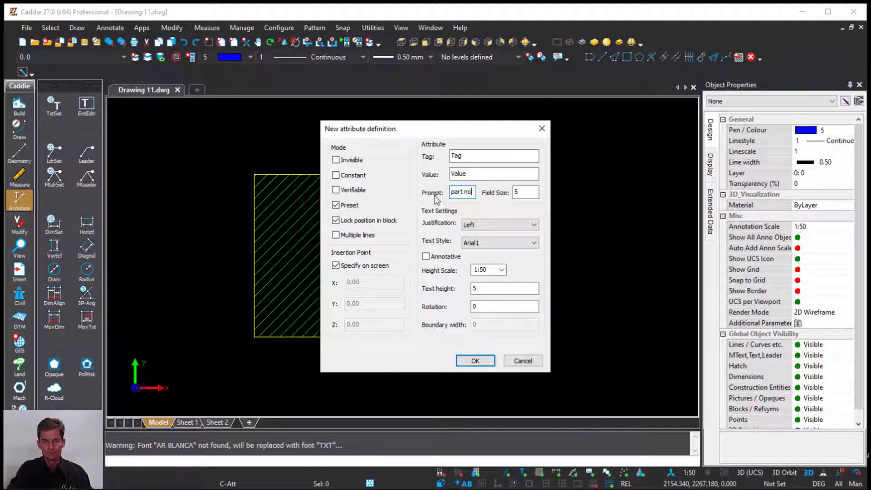
Step: Set the attribute definition to Middle Centre justification and the "attribute" text style, and place it on the left half of the hatched plate
click(487, 225)
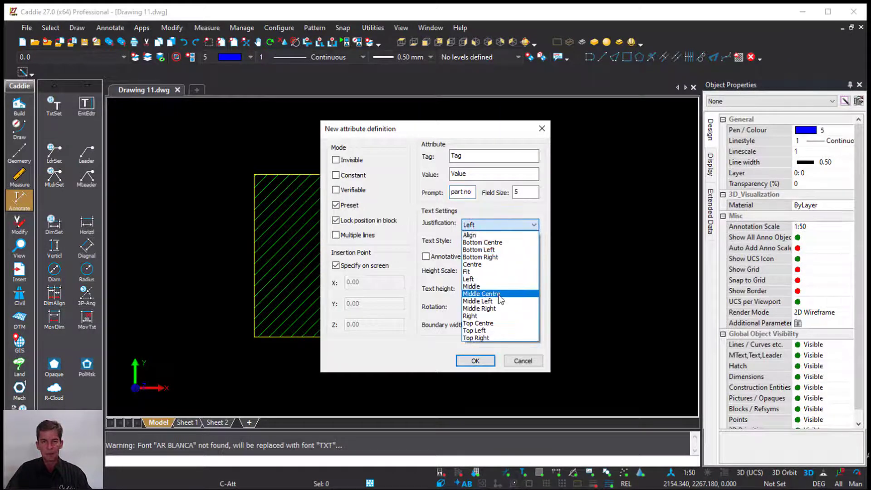
click(499, 294)
click(488, 243)
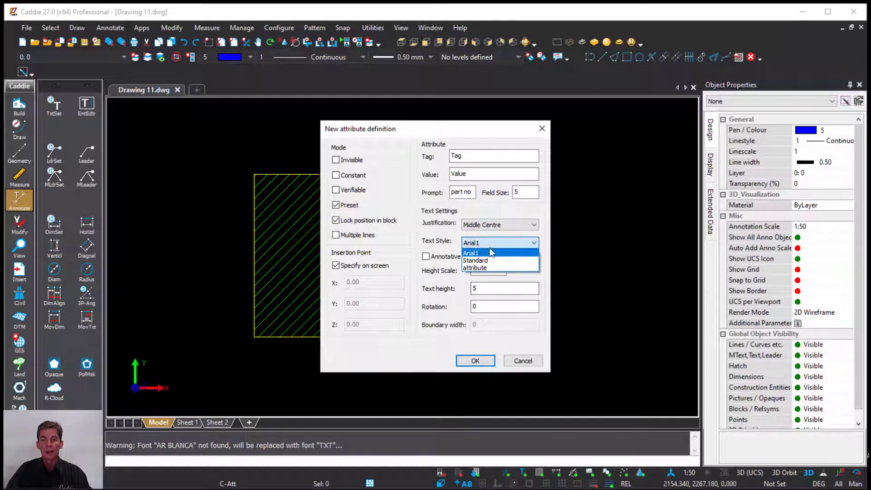
click(496, 266)
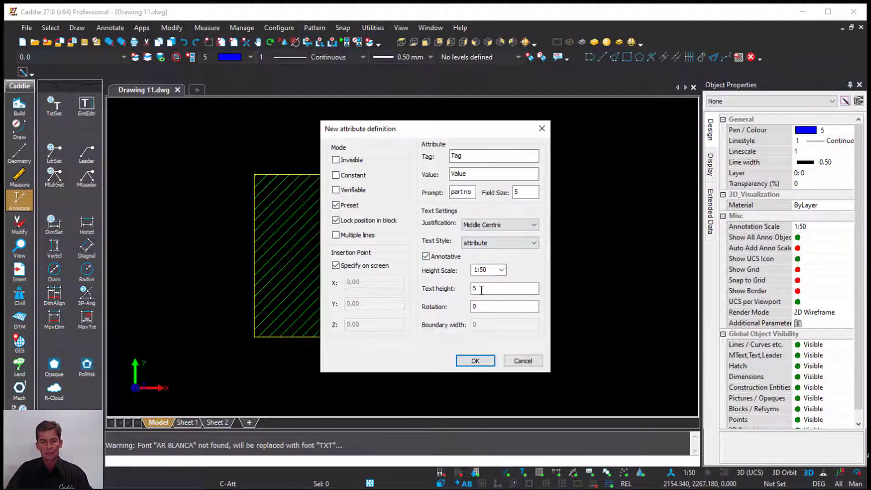
click(475, 360)
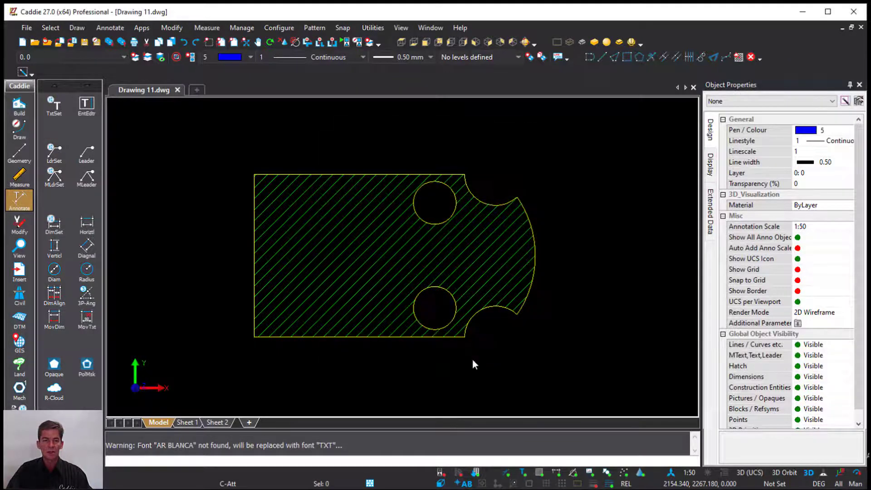
click(327, 253)
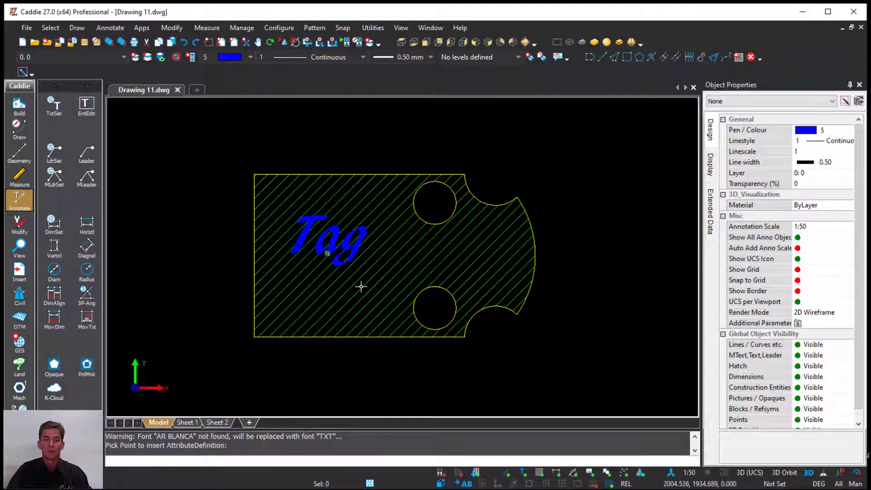
Step: Change the pen colour of the placed Tag attribute to white, number 7
scroll(358, 285, up, 1)
scroll(357, 286, down, 1)
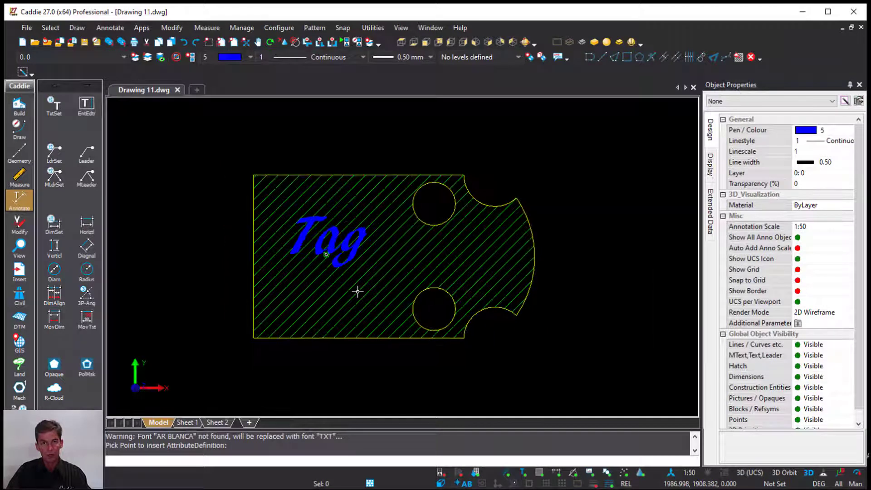
click(341, 244)
click(821, 141)
click(821, 141)
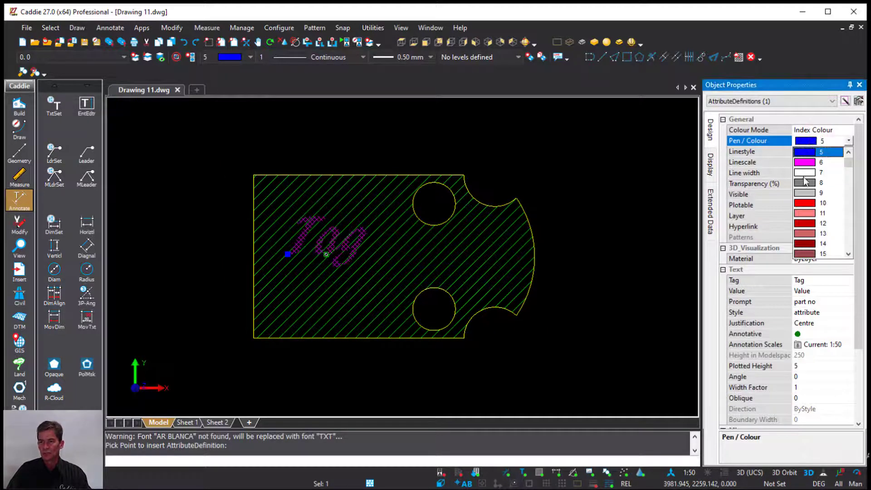
click(802, 173)
key(Escape)
Step: Make a block named "part" from the whole hatched plate and its Tag attribute, replacing the original objects
click(214, 133)
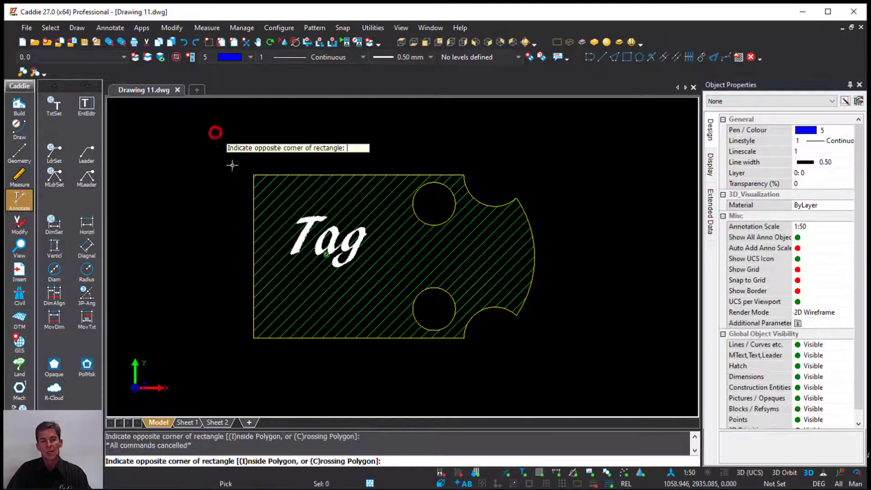
click(552, 365)
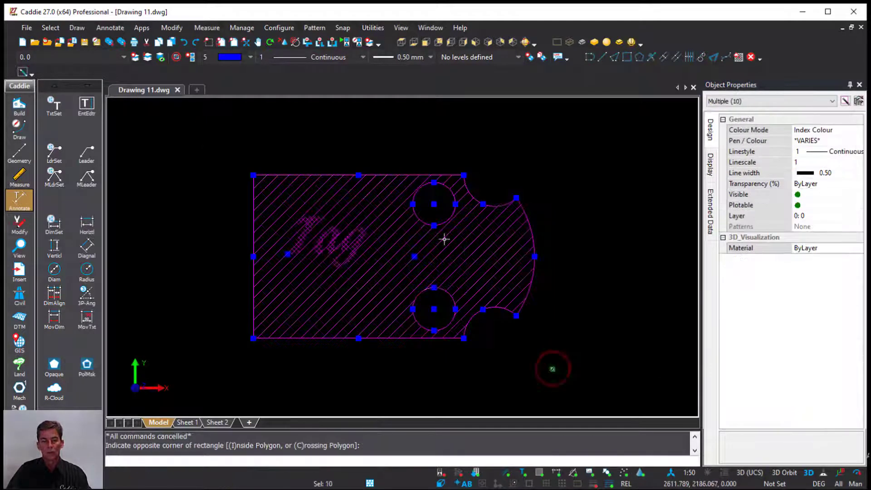
right_click(377, 146)
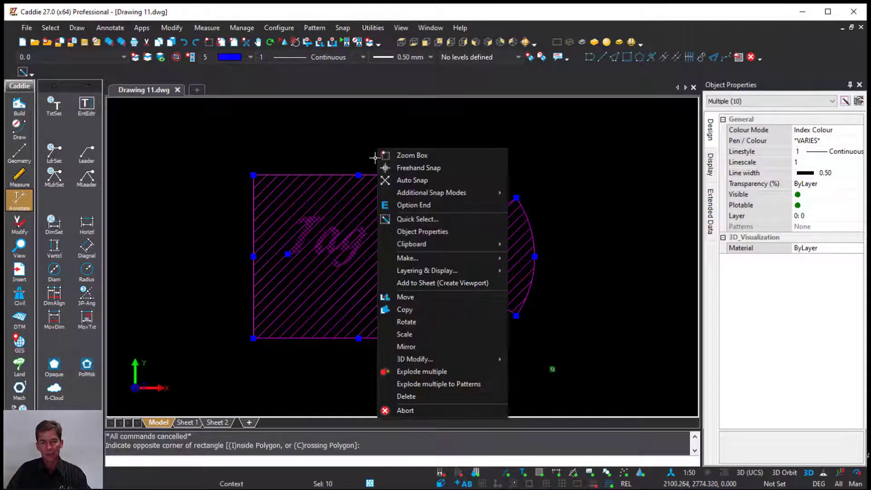
mouse_move(470, 258)
click(560, 259)
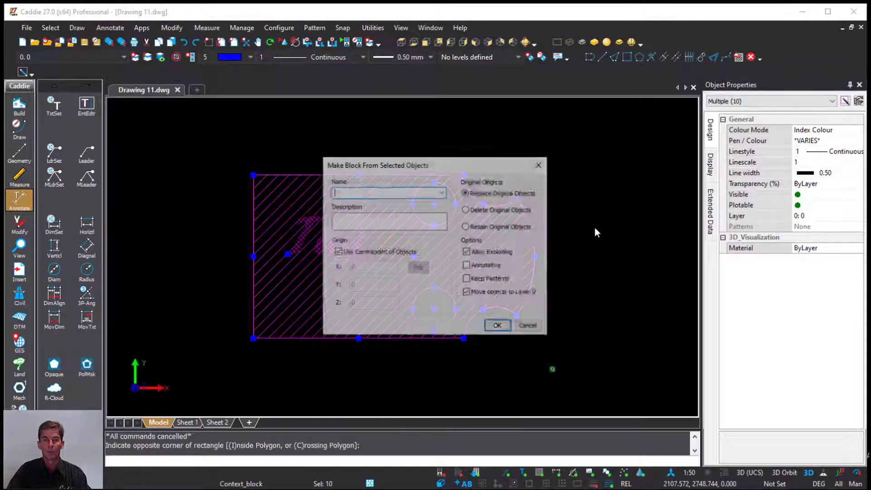
text(part)
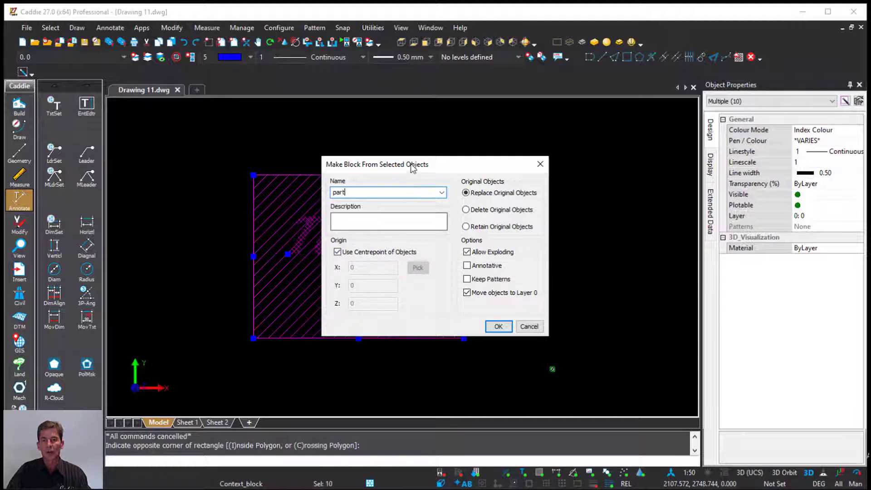
drag(414, 166, 622, 176)
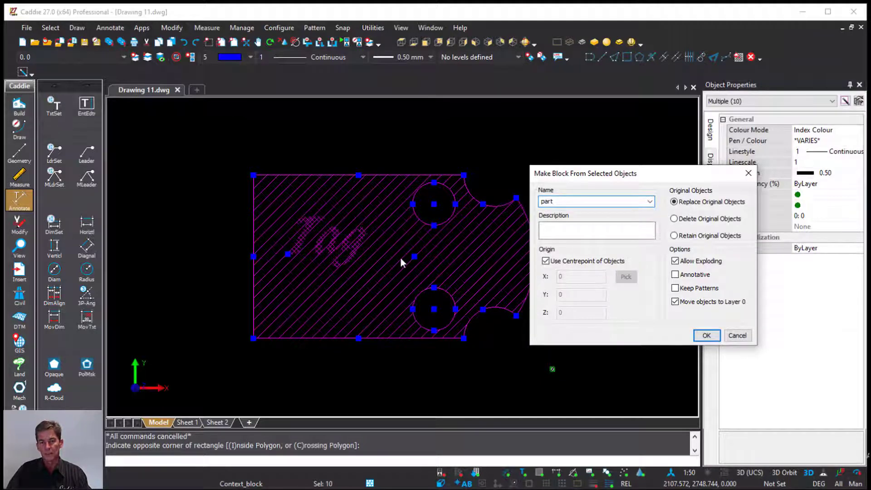
click(706, 335)
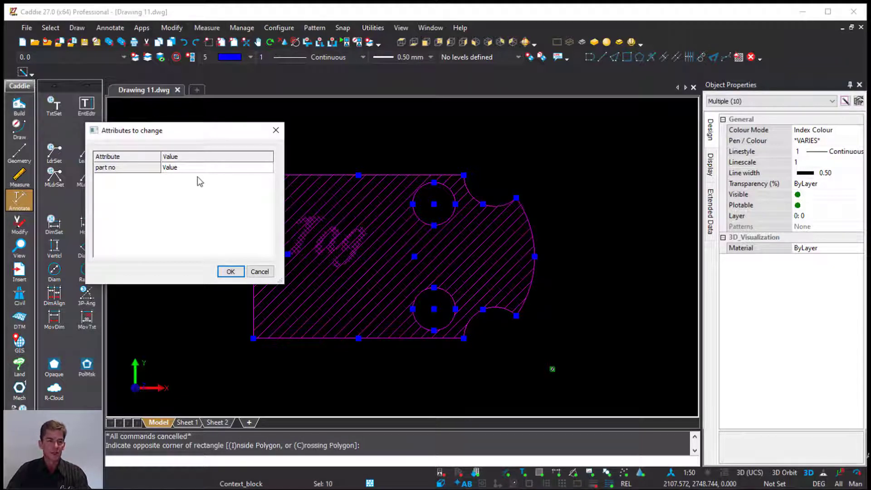
Step: Set the new block's part no attribute to 1 and check the block's properties
double_click(182, 169)
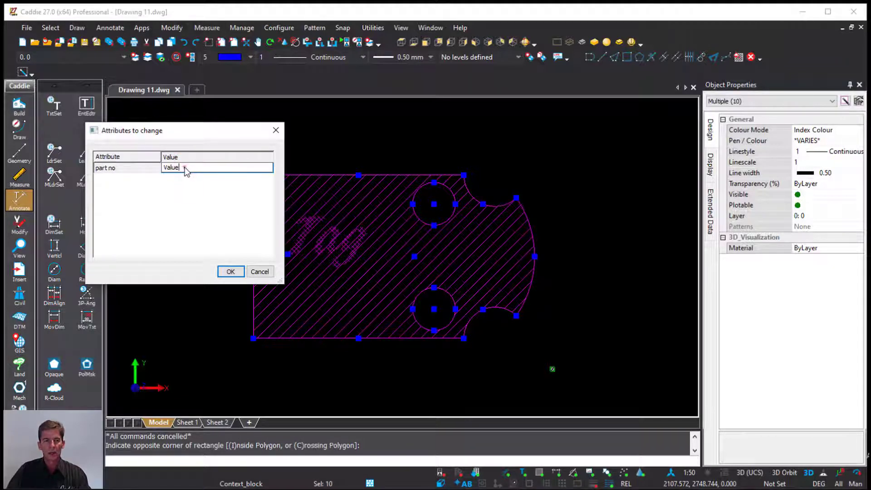
text(1)
click(230, 272)
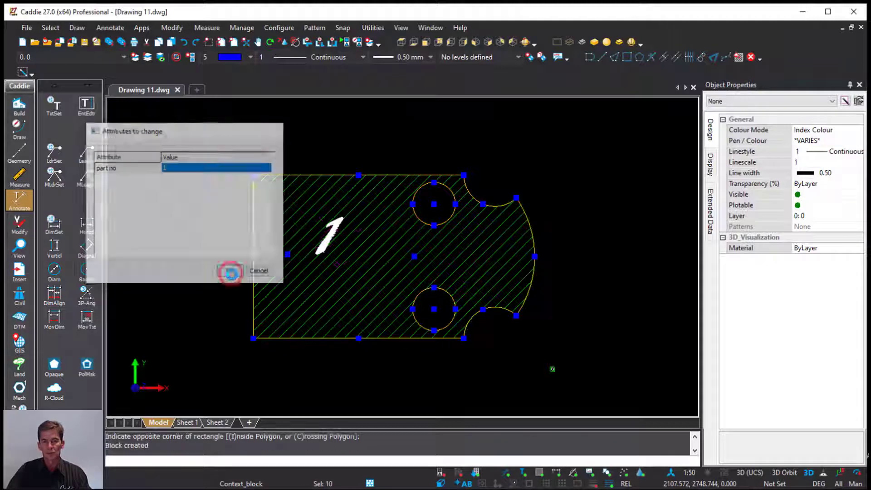
click(371, 263)
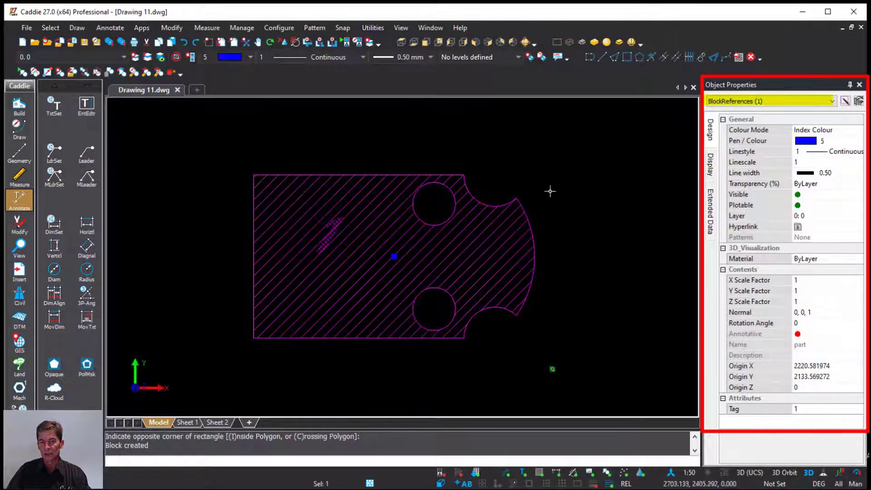
key(Escape)
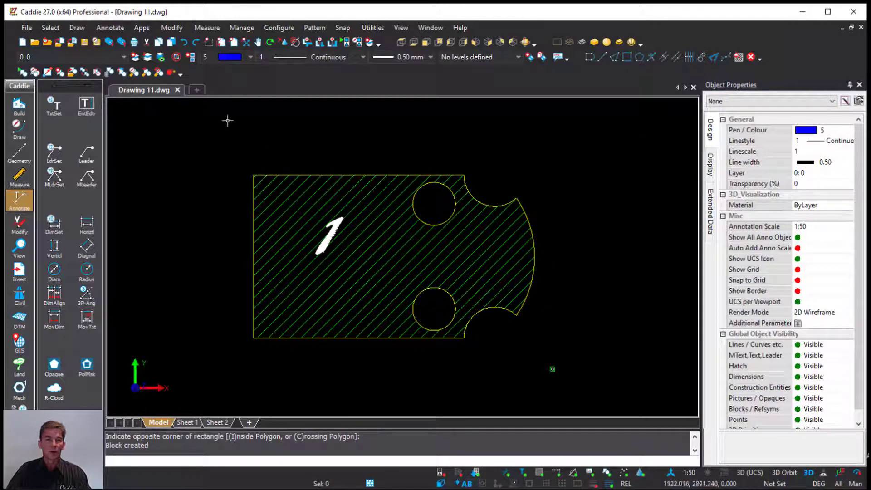
Step: Start inserting the standard block "part" at scale 1 and angle 0
click(173, 27)
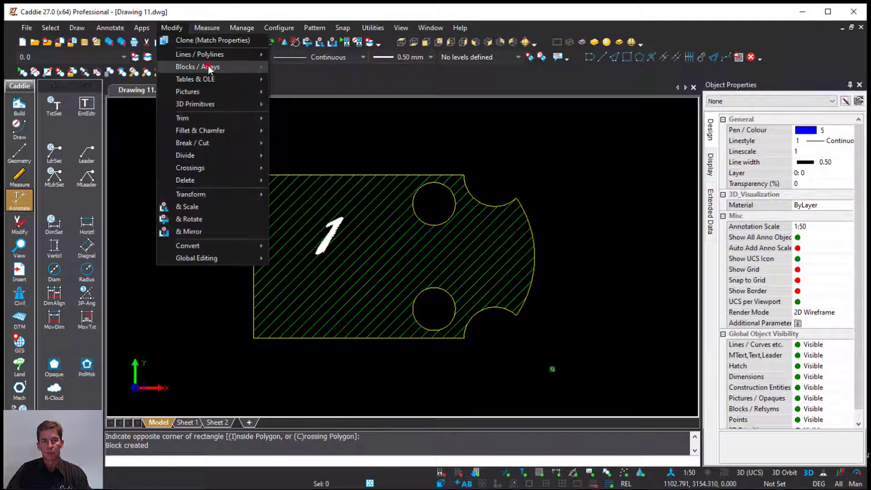
mouse_move(208, 66)
click(305, 67)
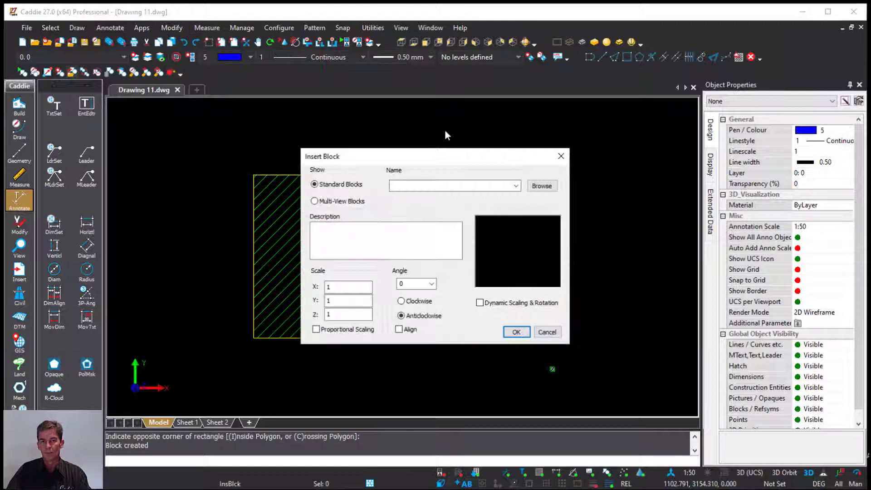
click(516, 185)
click(439, 196)
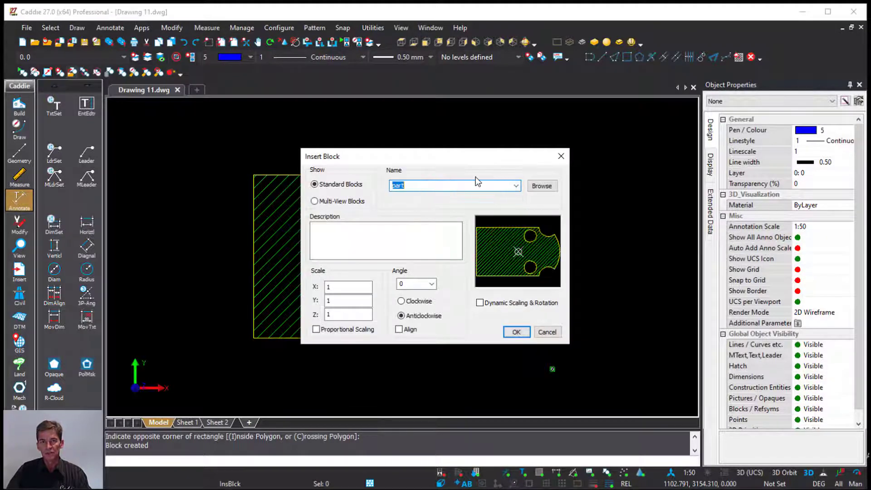
click(516, 332)
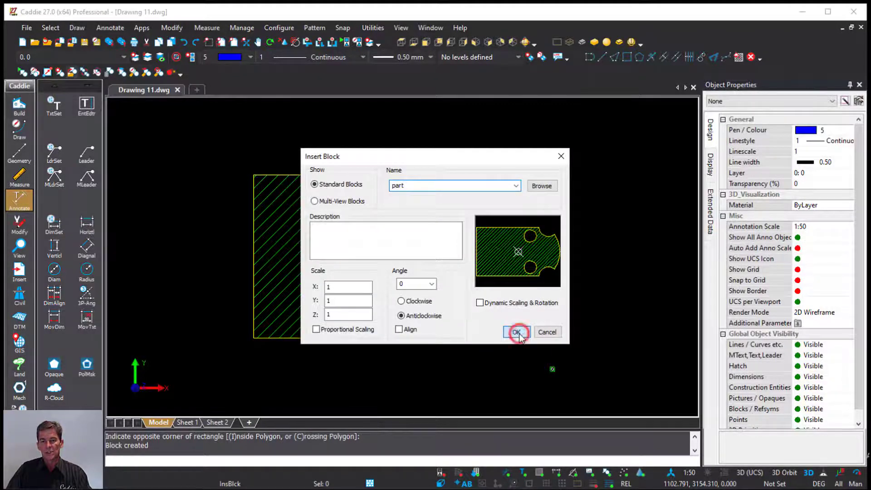
Step: Rotate the incoming block 90 degrees clockwise about the Z axis and place it to the lower right of part 1
scroll(468, 313, down, 3)
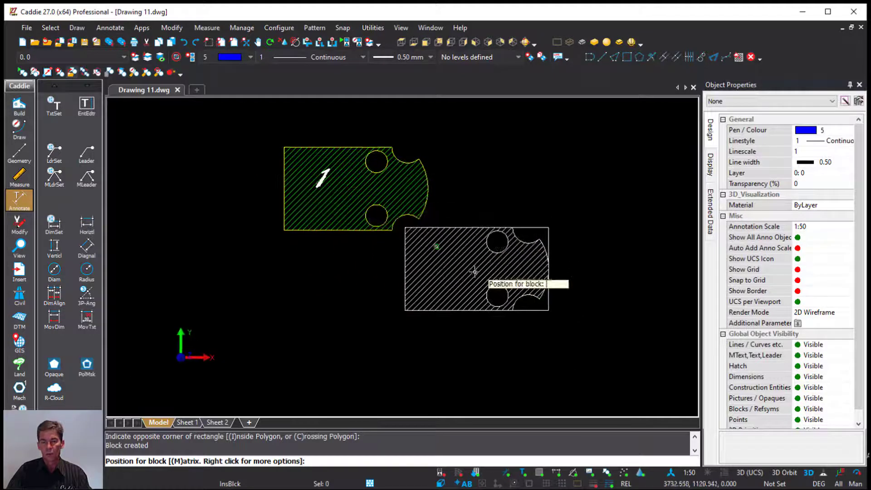
right_click(462, 285)
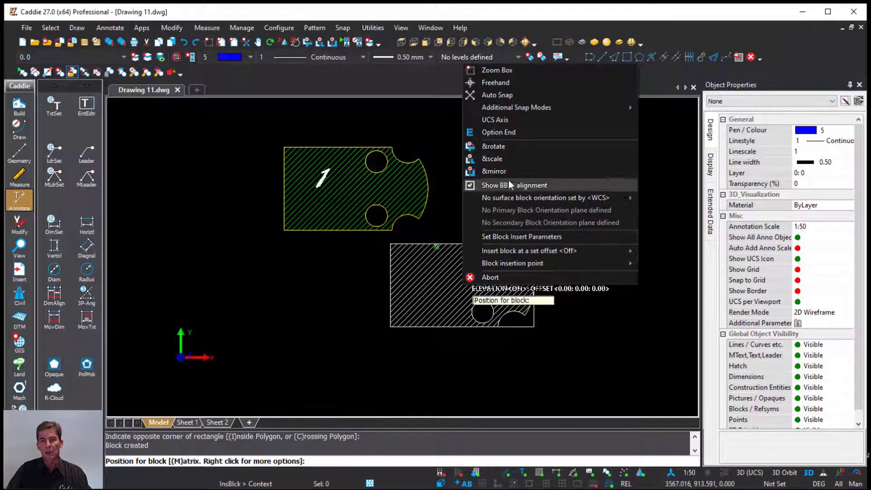
click(513, 148)
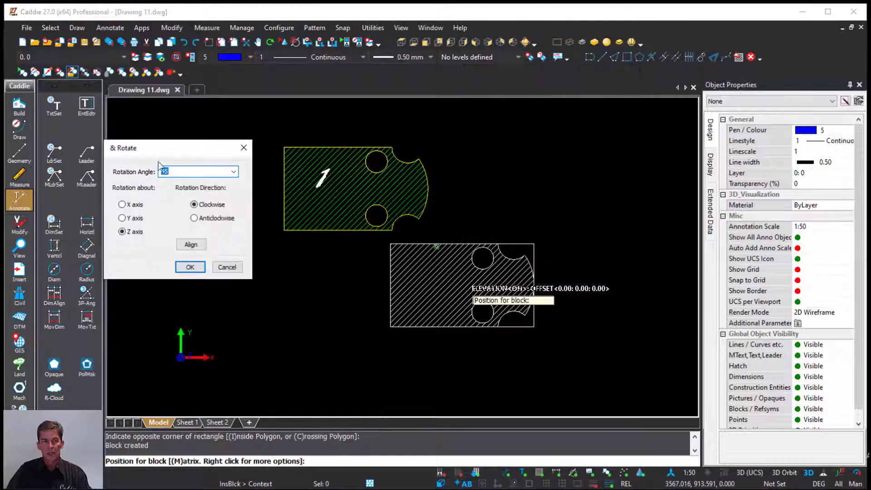
text(90)
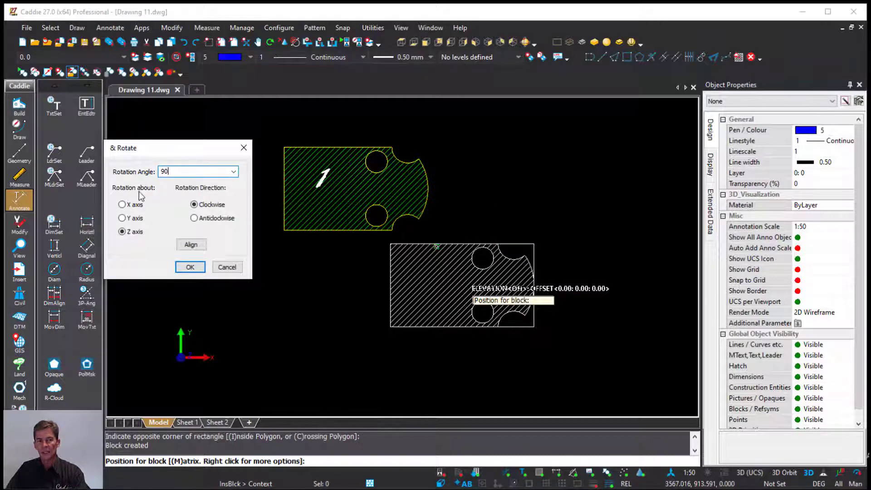
click(190, 267)
click(477, 274)
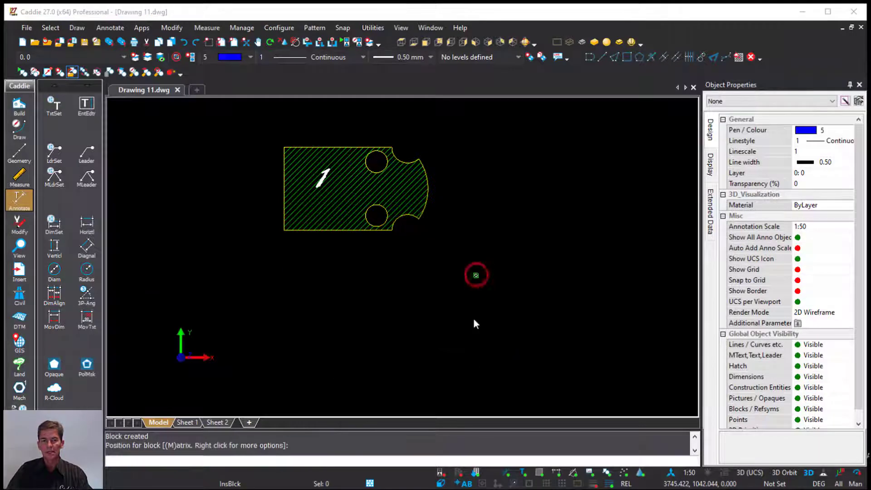
Step: Give the vertical block the part no value 2
click(188, 172)
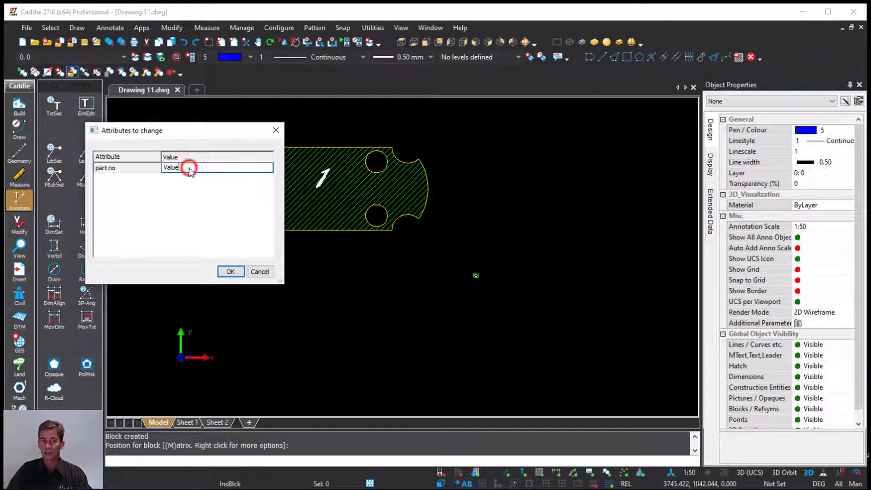
text(2)
click(229, 272)
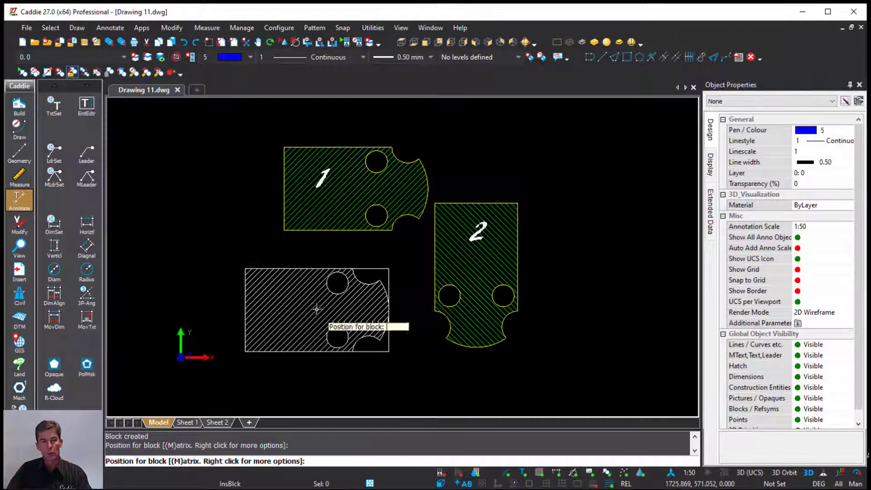
Step: Rotate the next block copy 45 degrees clockwise about the Z axis and place it below part 1
right_click(316, 310)
click(363, 171)
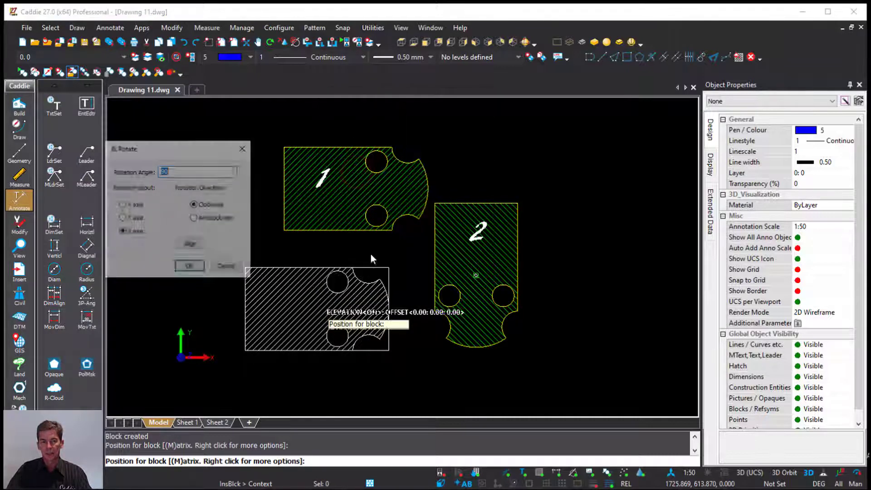
click(181, 169)
key(BackSpace)
key(BackSpace)
text(45)
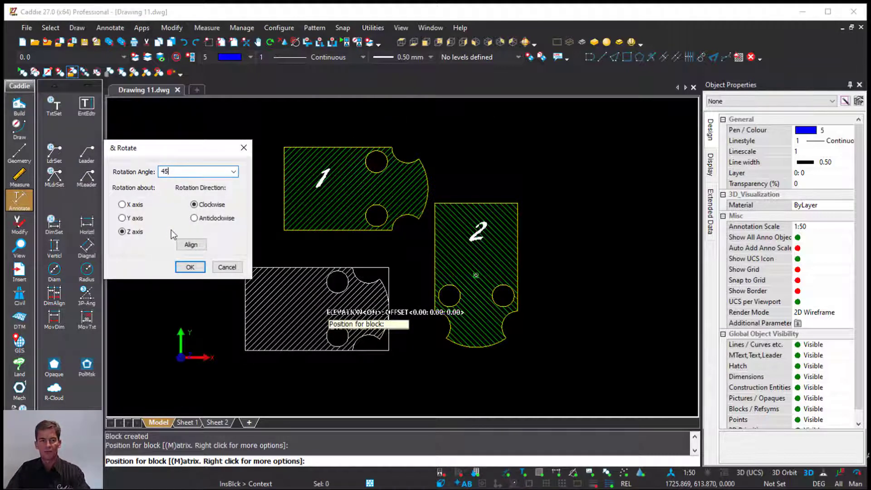
click(190, 267)
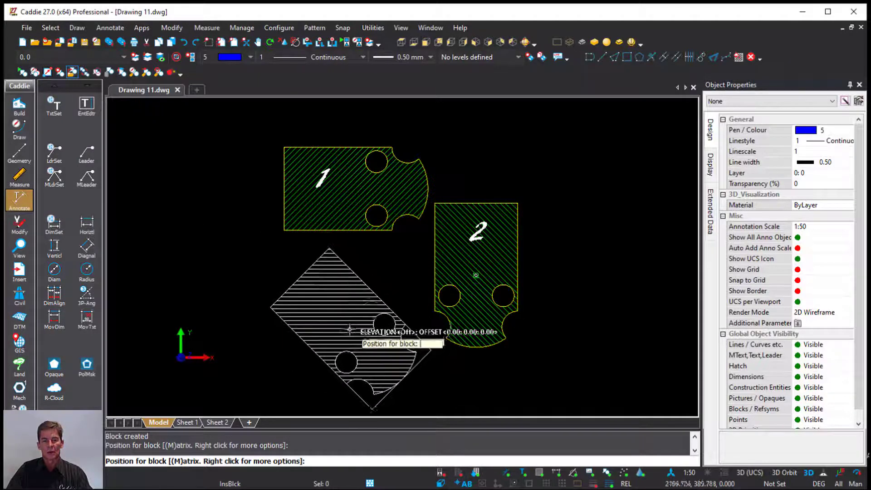
click(341, 335)
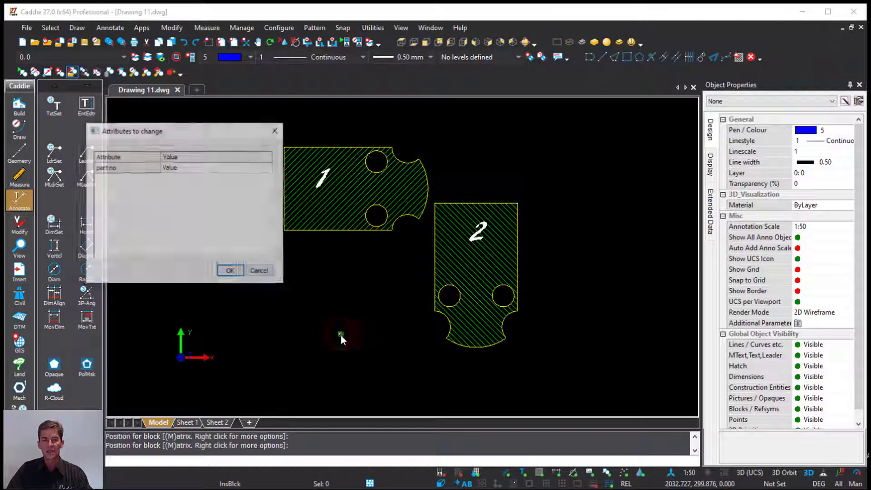
Step: Give the diagonal block the part no value 3 and end the block insertion
click(189, 170)
text(3)
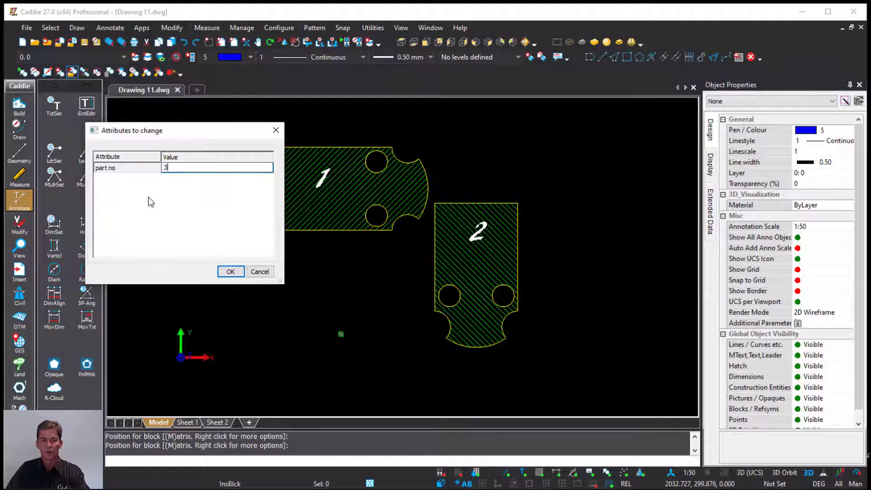
click(230, 271)
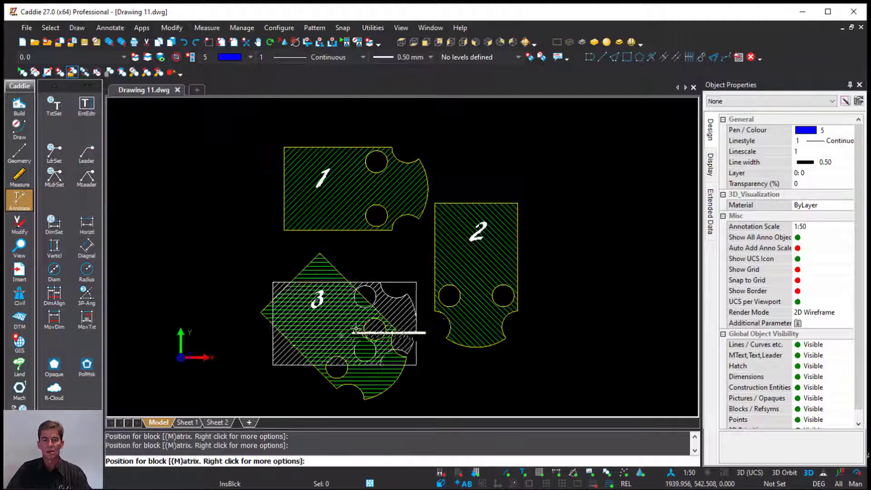
key(Escape)
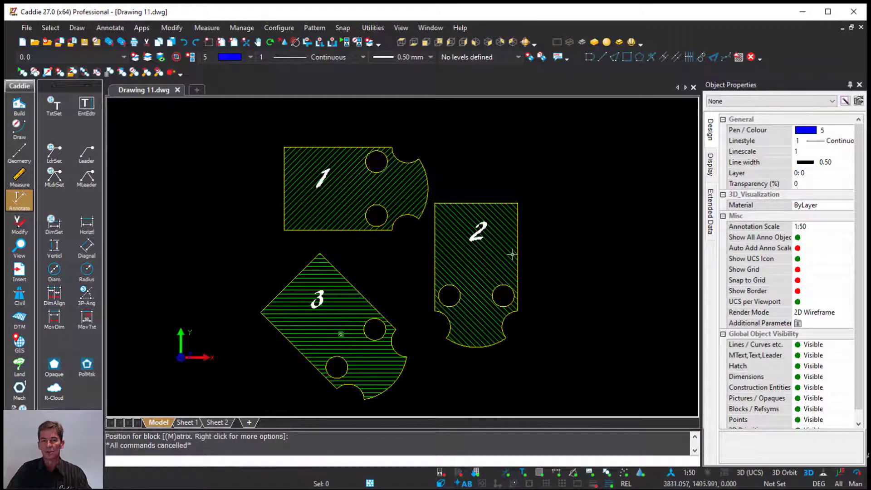
Step: Examine the number orientation of the three blocks on Sheet 1 and return to model space
click(186, 423)
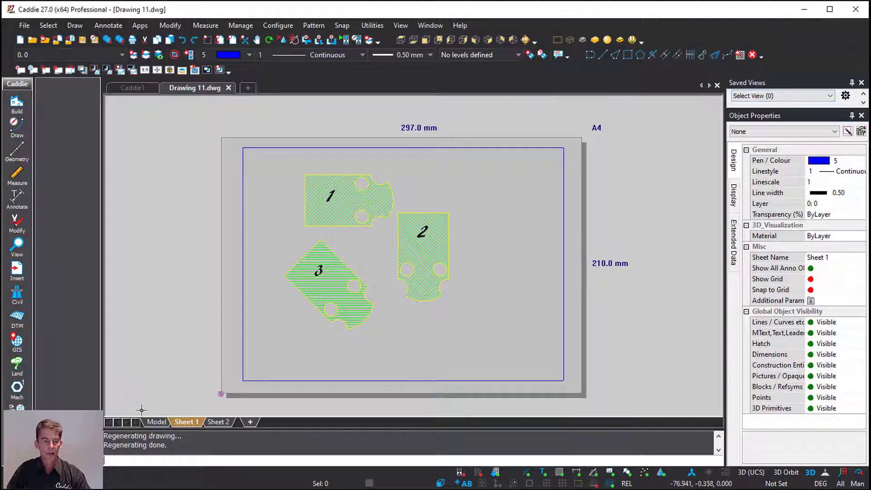
click(157, 422)
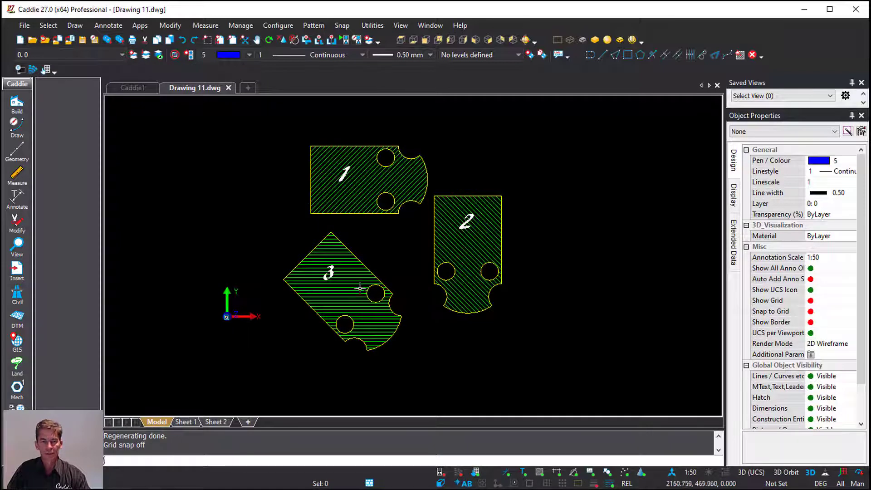
Step: Rotate block 3 dynamically about its centre until its rounded end points to the lower left, and open Sheet 1
click(346, 300)
right_click(347, 300)
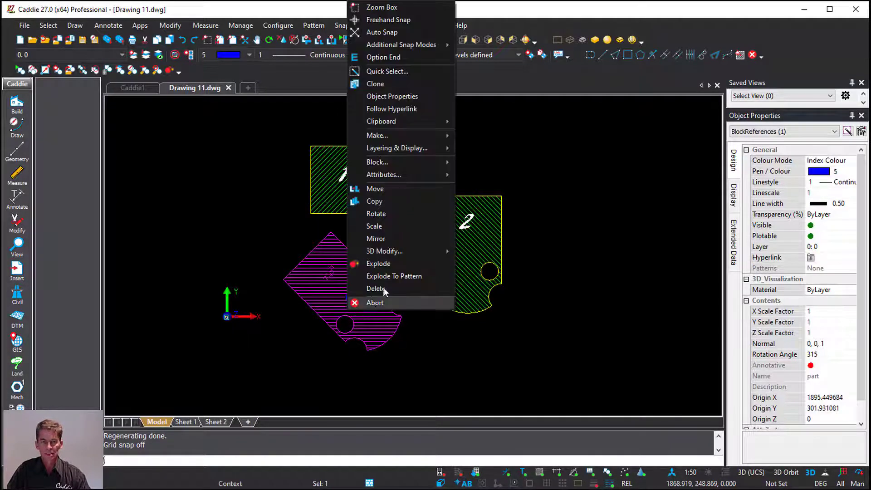
click(420, 214)
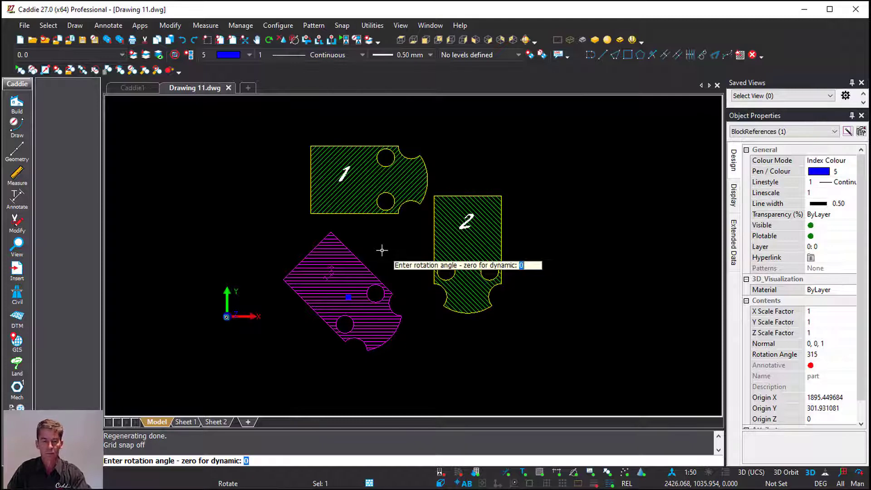
key(Return)
click(346, 294)
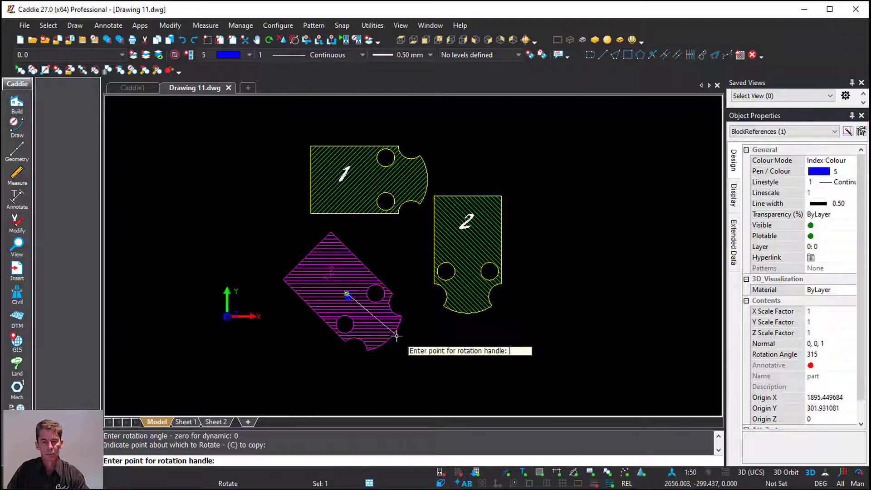
click(397, 336)
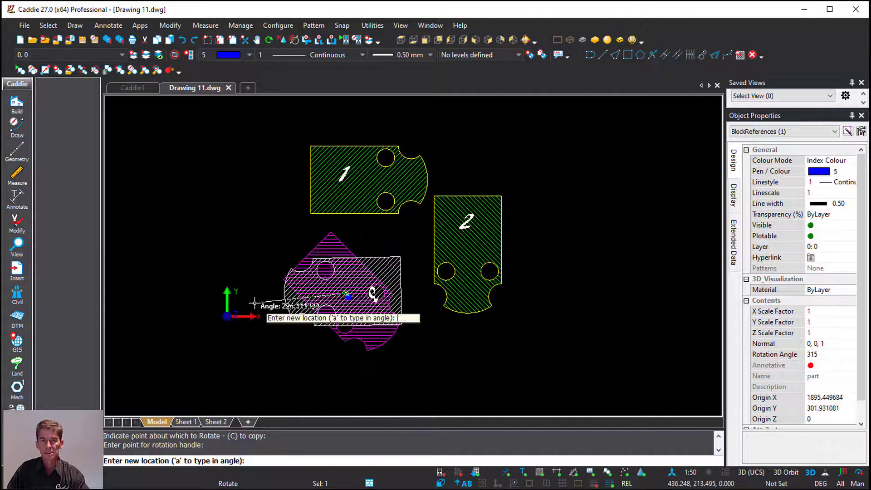
click(252, 348)
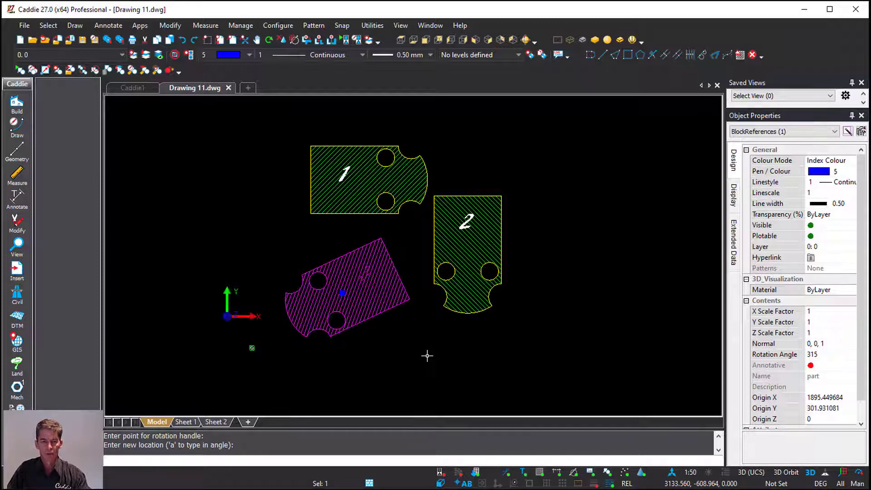
key(Escape)
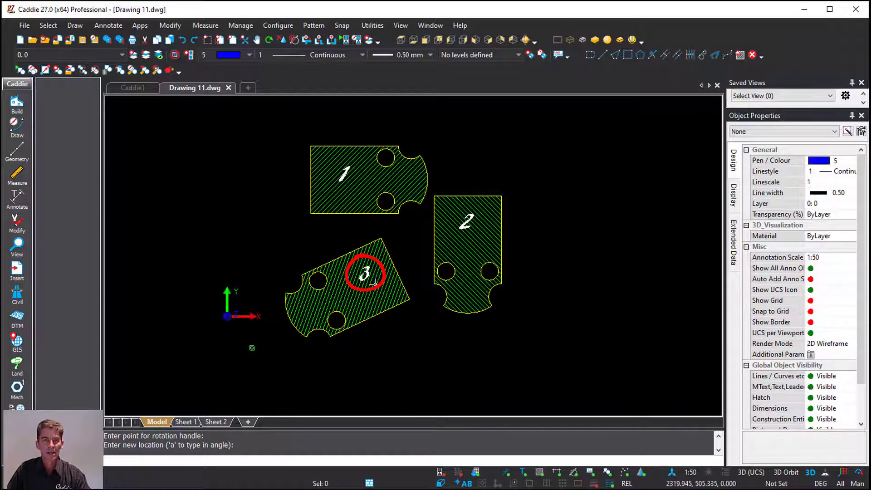
click(184, 422)
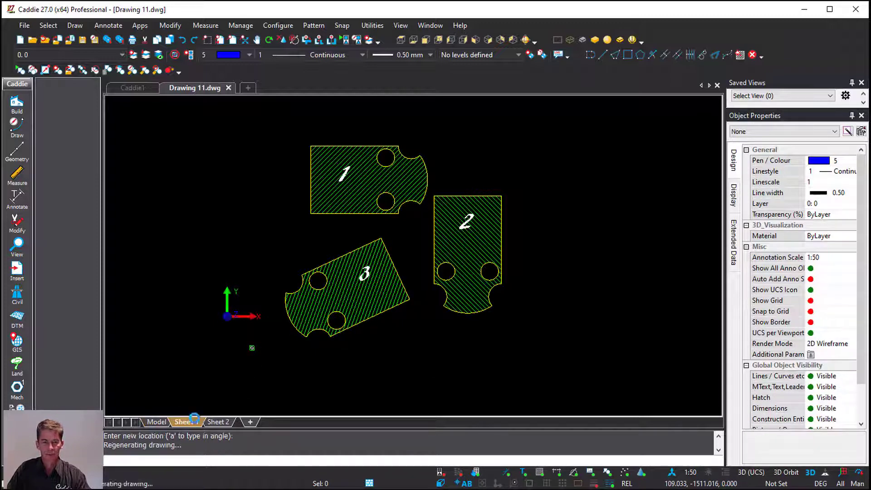